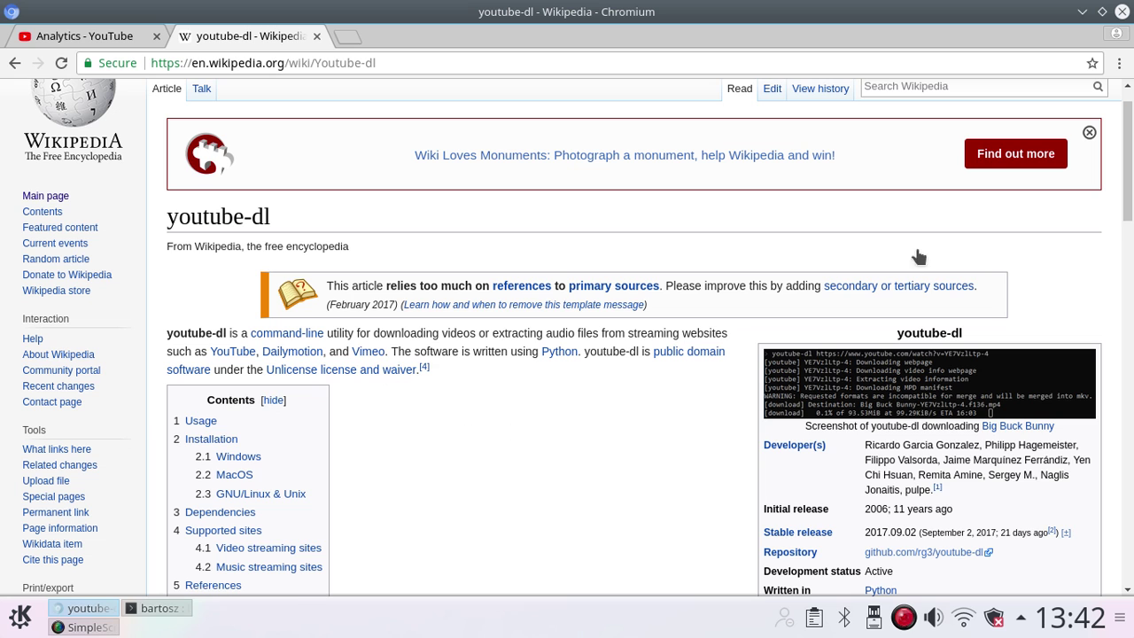
- Minimize the Chromium window showing the youtube-dl Wikipedia article
{"action": "left_click", "coordinate": [1082, 12]}
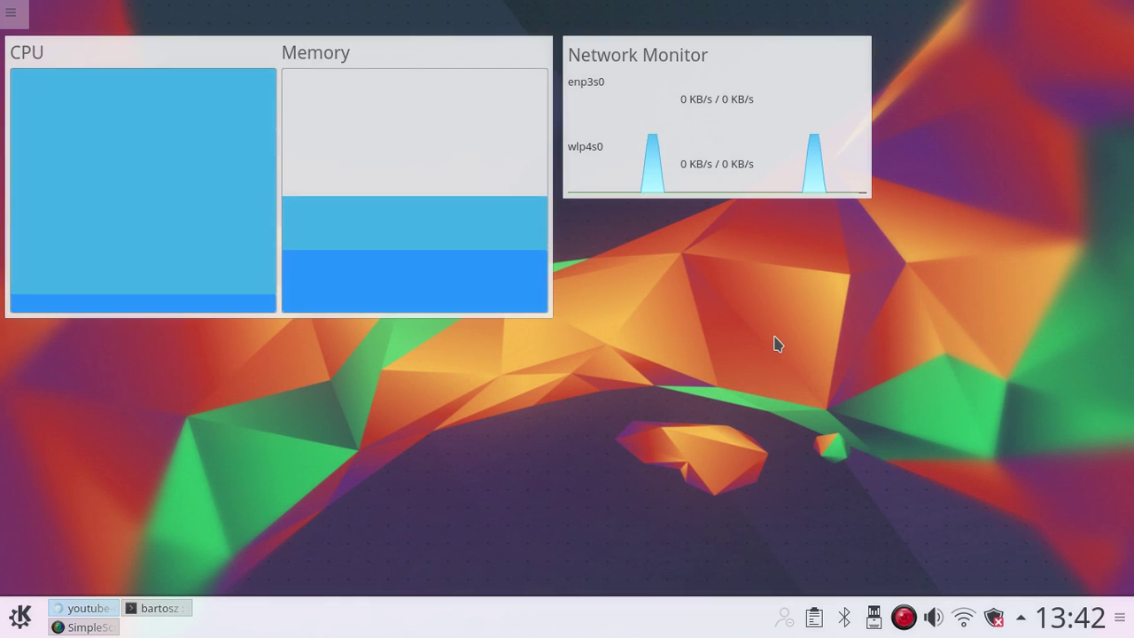
- Launch Synaptic by searching 'synapti' in the launcher and authenticate with the account password
{"action": "key", "text": "super"}
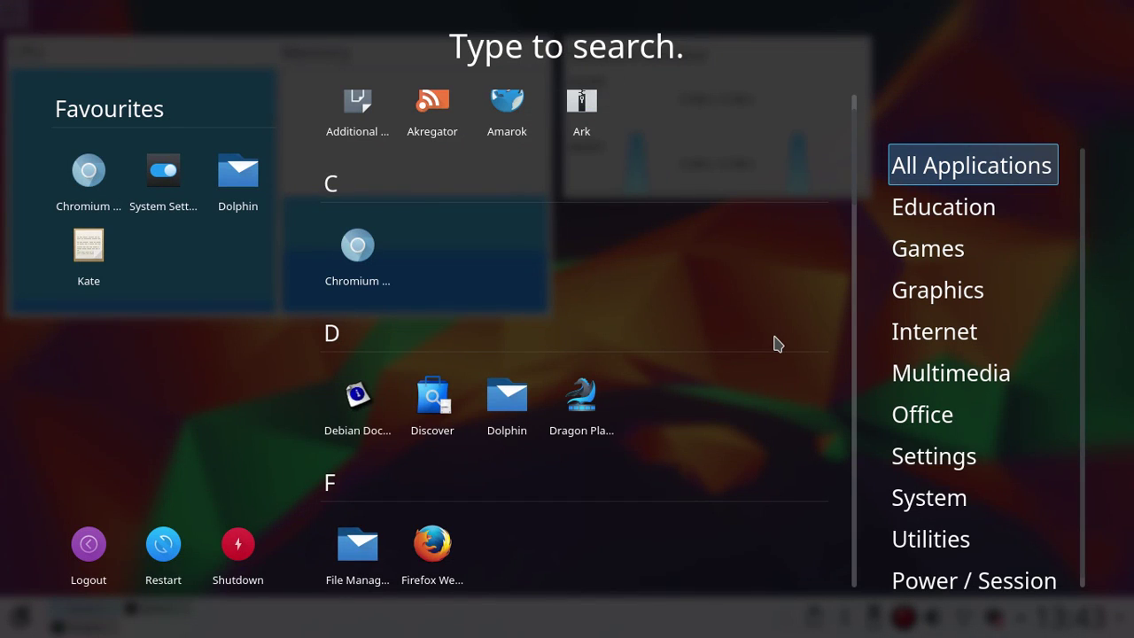
{"action": "type", "text": "synapti"}
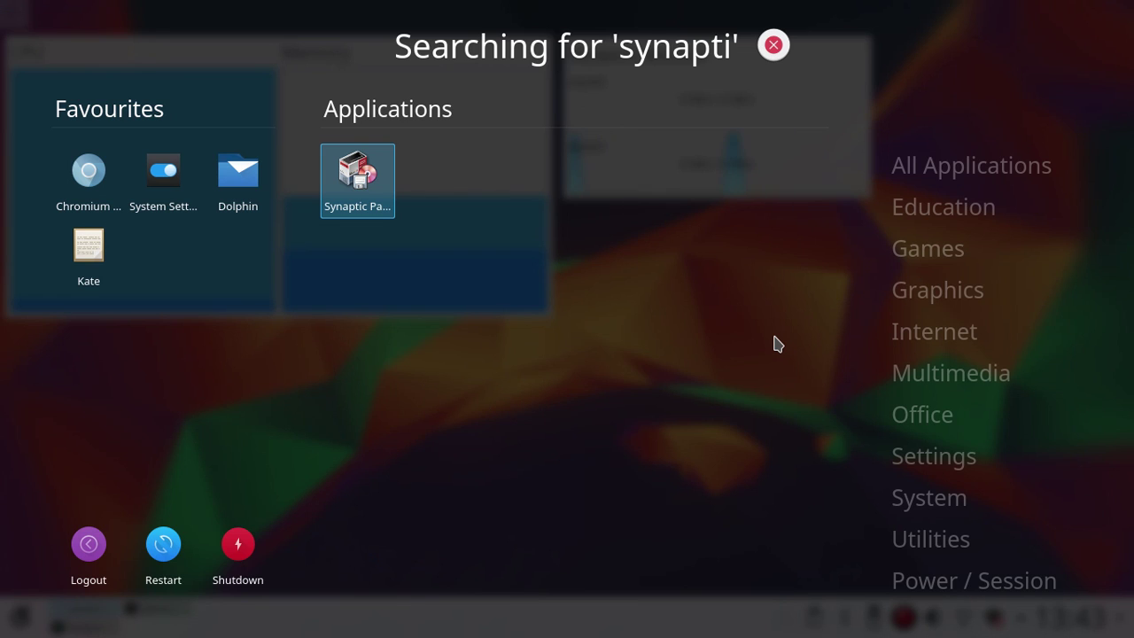
{"action": "key", "text": "Return"}
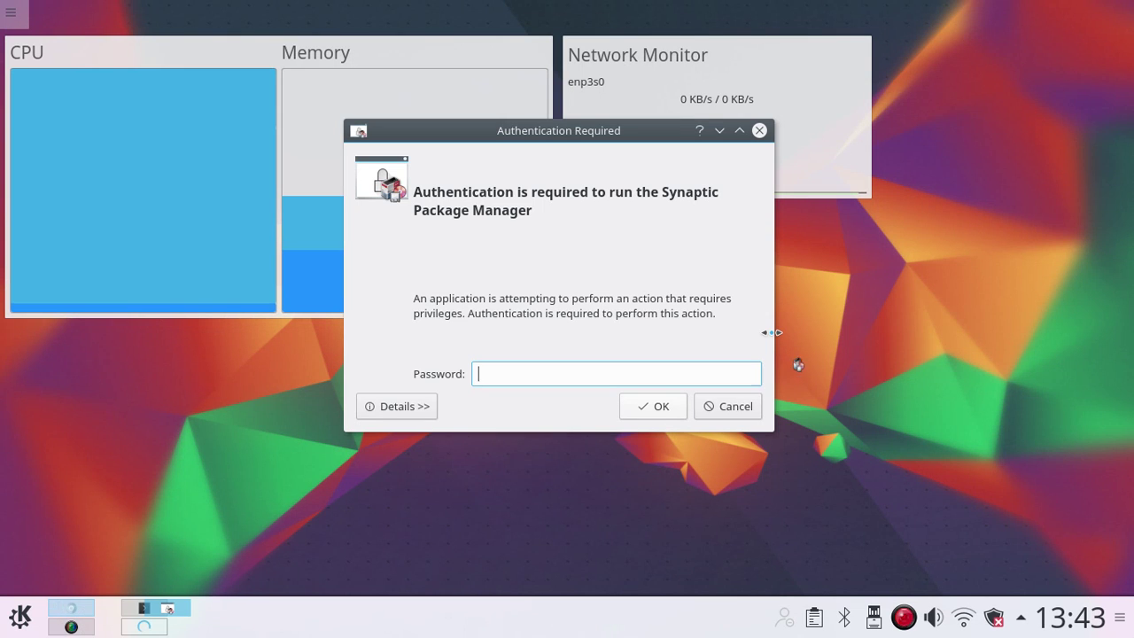
{"action": "type", "text": "******"}
{"action": "key", "text": "Return"}
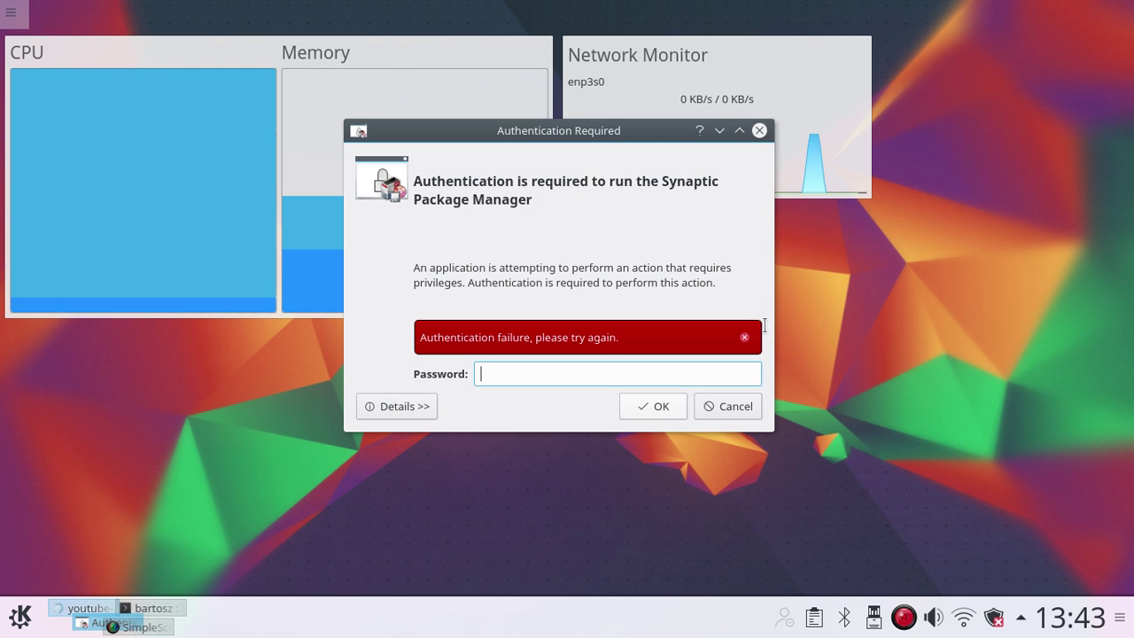
{"action": "type", "text": "******"}
{"action": "key", "text": "Return"}
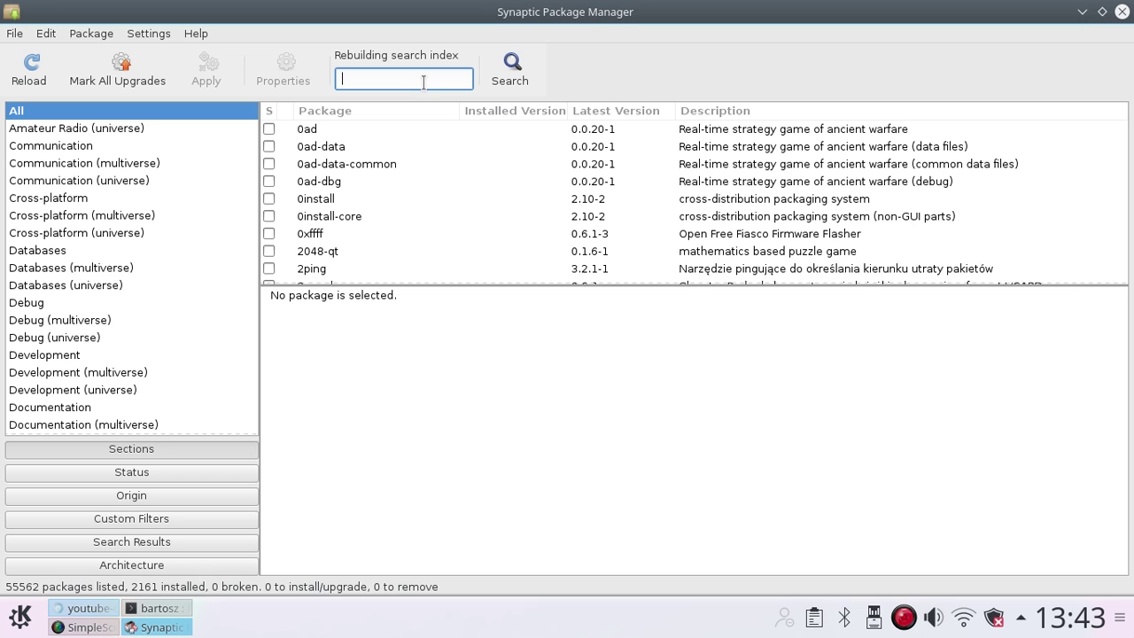
- Search 'youtube downloader' and mark the youtube-dl package for installation
{"action": "type", "text": "youtube downloader"}
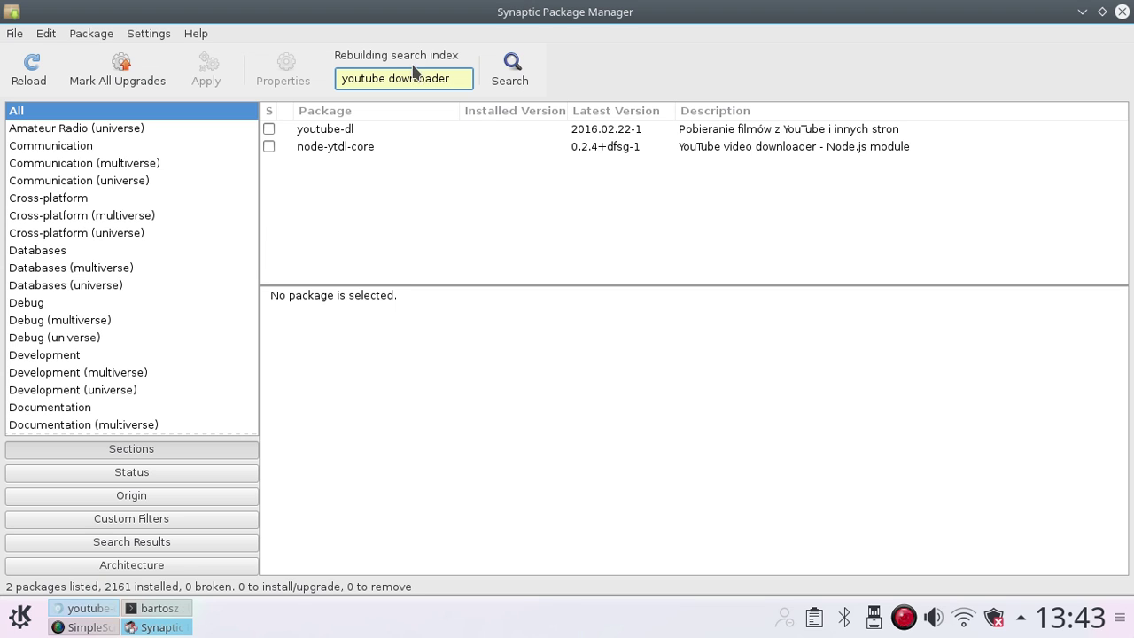
{"action": "left_click", "coordinate": [269, 129]}
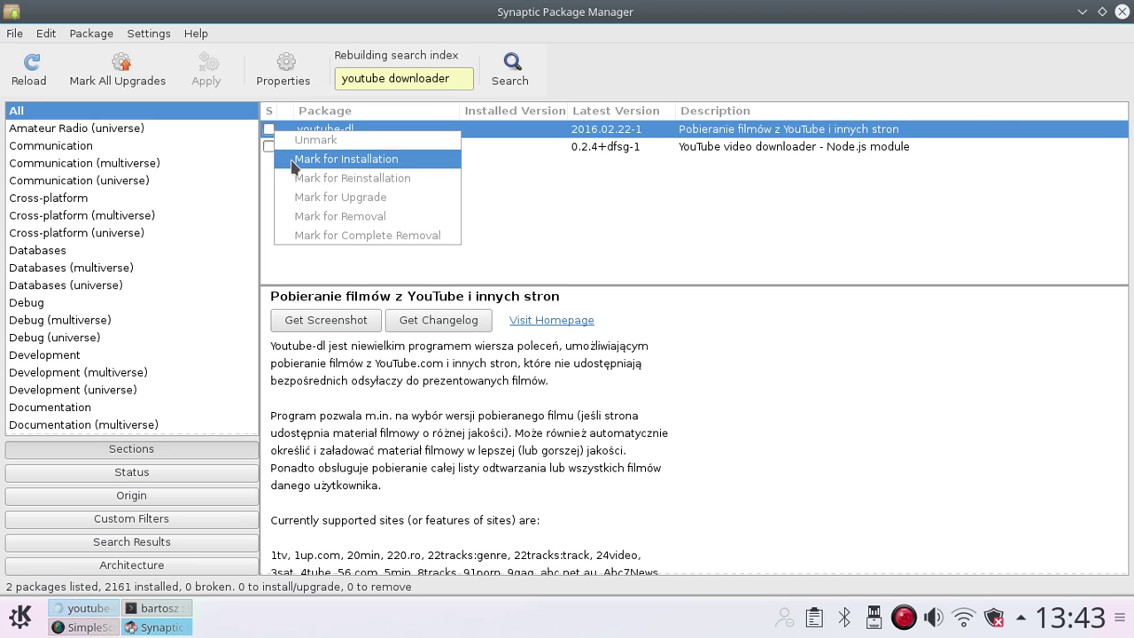
{"action": "left_click", "coordinate": [292, 161]}
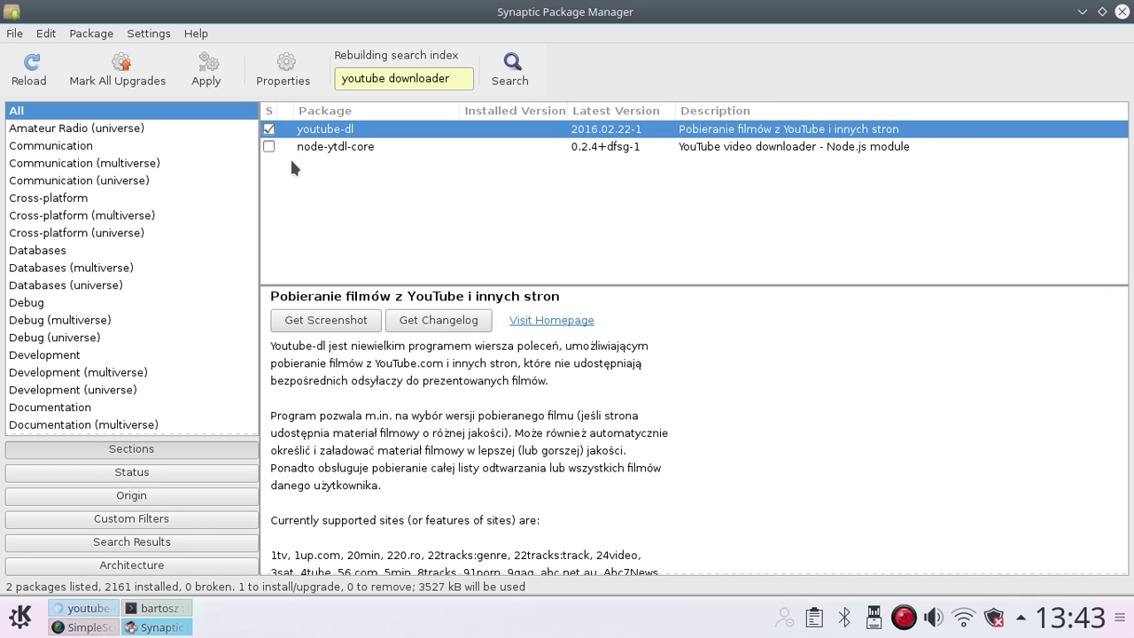
- Review the 'To be installed' and 'Unchanged' lists in the Summary, then apply the changes
{"action": "left_click", "coordinate": [216, 66]}
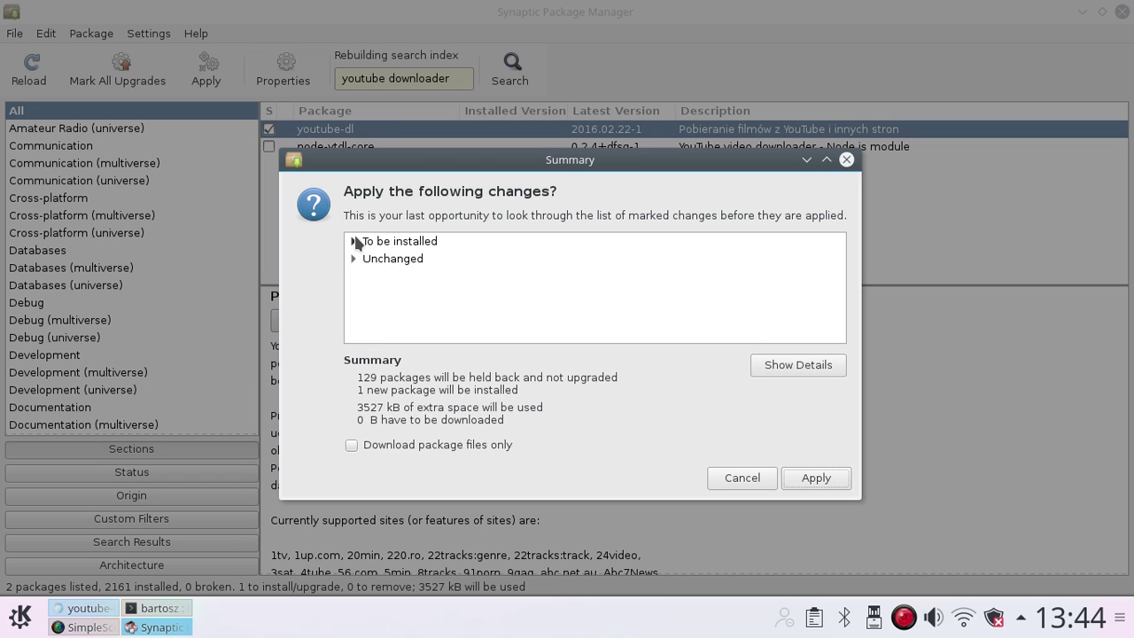
{"action": "double_click", "coordinate": [356, 239]}
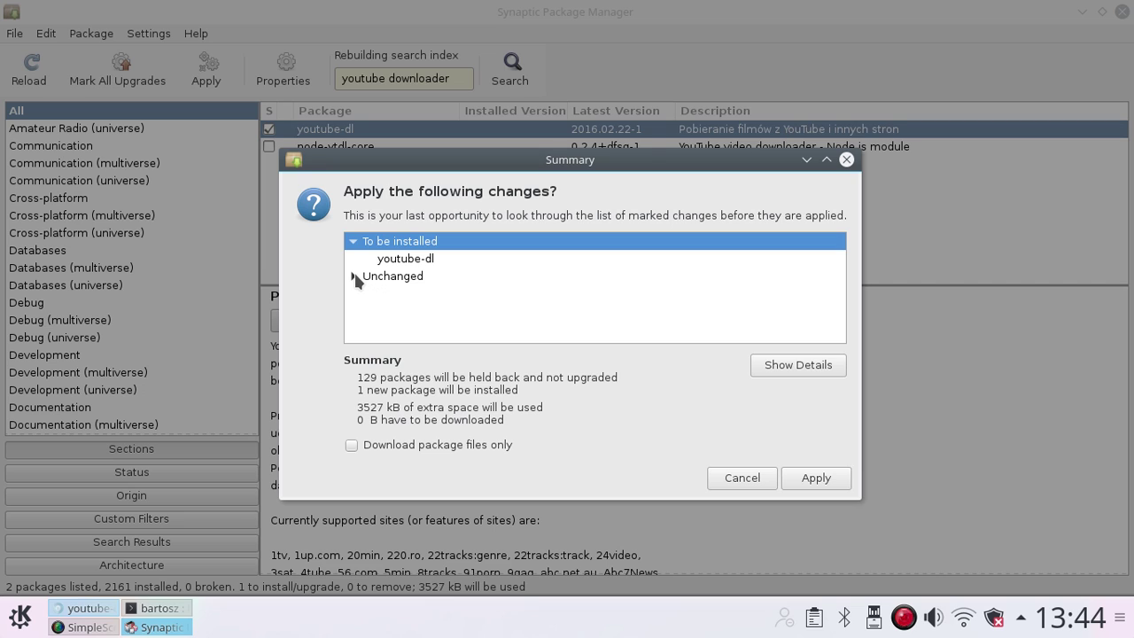
{"action": "left_click", "coordinate": [354, 276]}
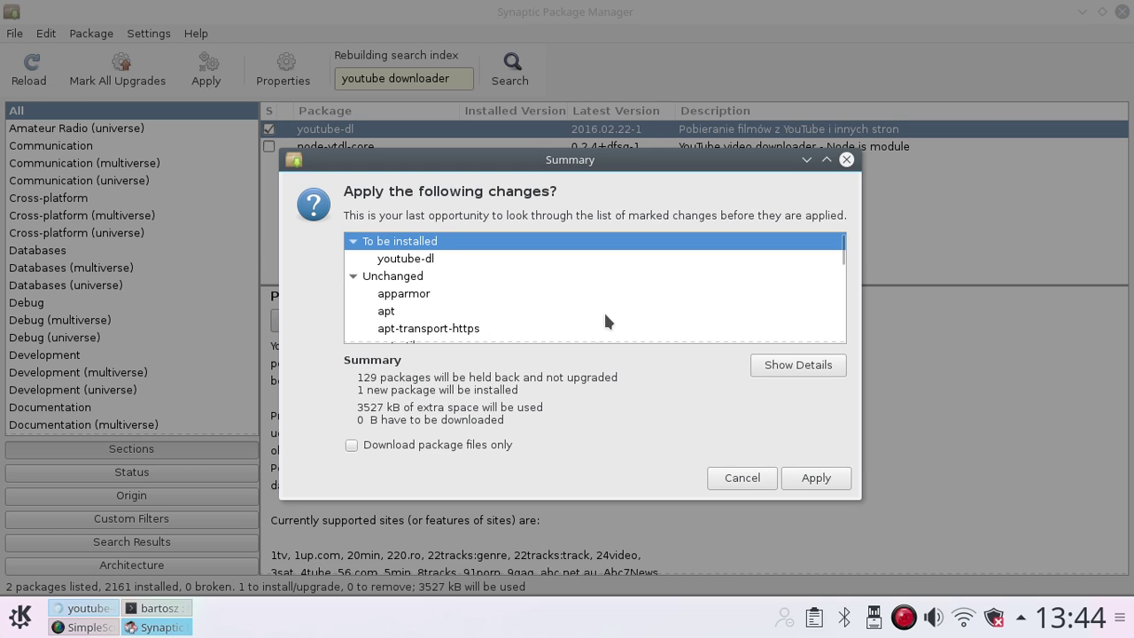
{"action": "left_click", "coordinate": [817, 478]}
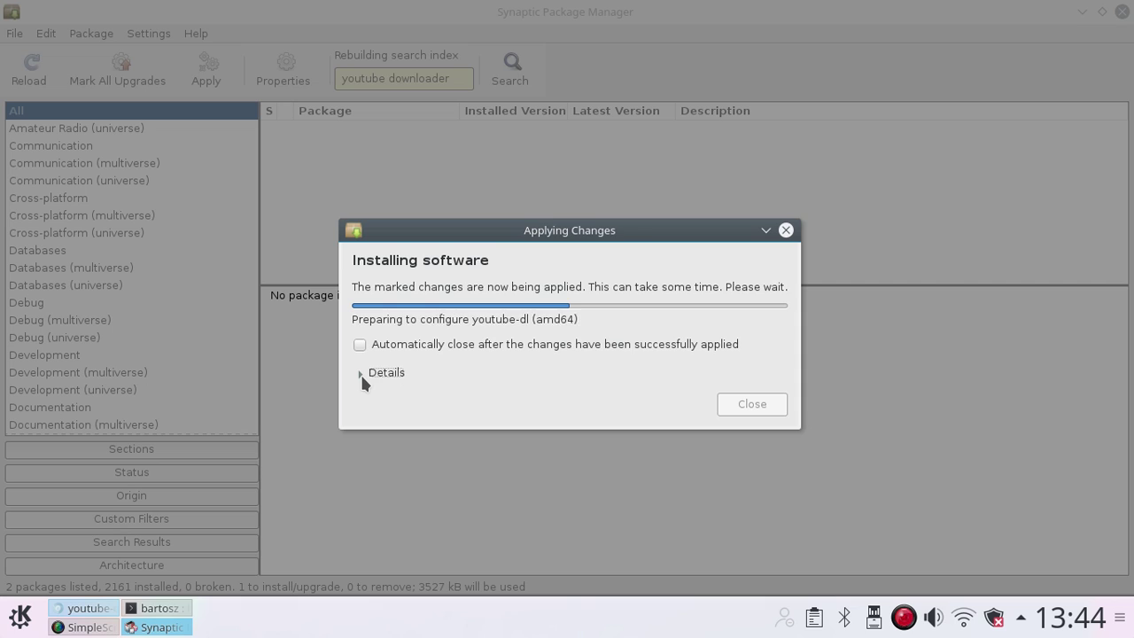
- Follow the dpkg details until youtube-dl 2016.02.22-1 installs, then dismiss the changes report
{"action": "left_click", "coordinate": [361, 373]}
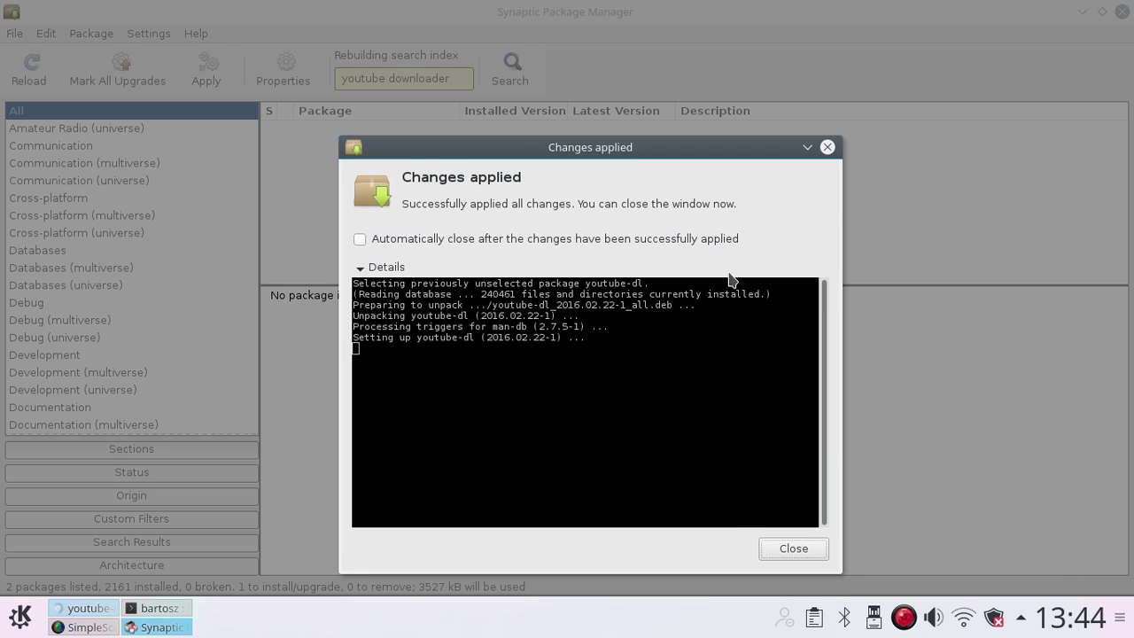
{"action": "left_click", "coordinate": [793, 550]}
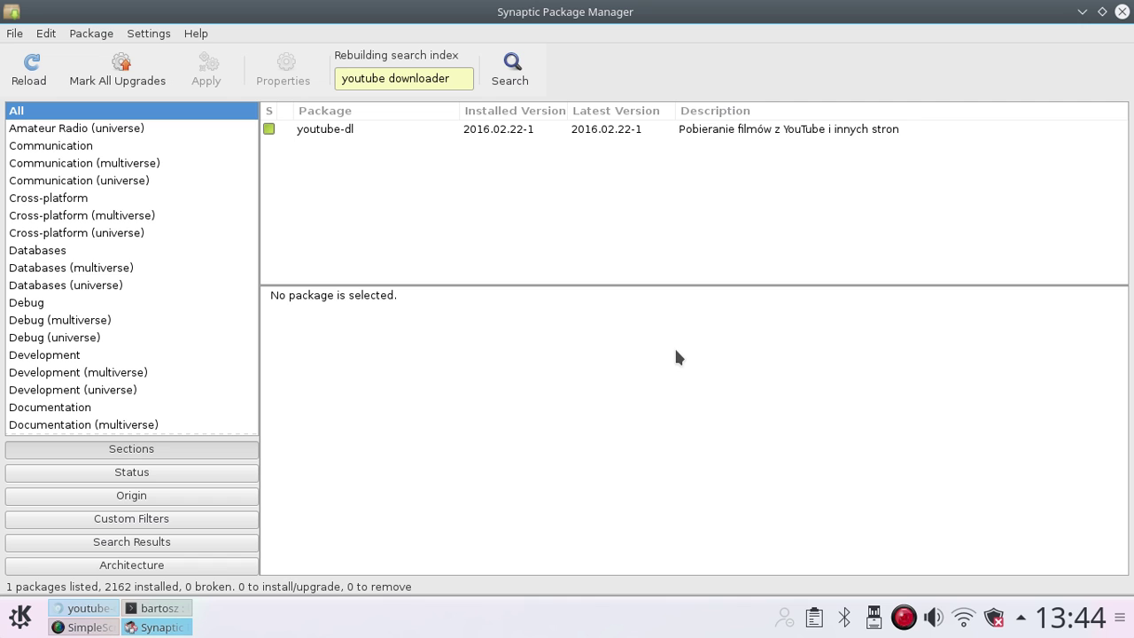
- Close Synaptic and switch back to the youtube-dl Wikipedia page in Chromium
{"action": "left_click", "coordinate": [1122, 12]}
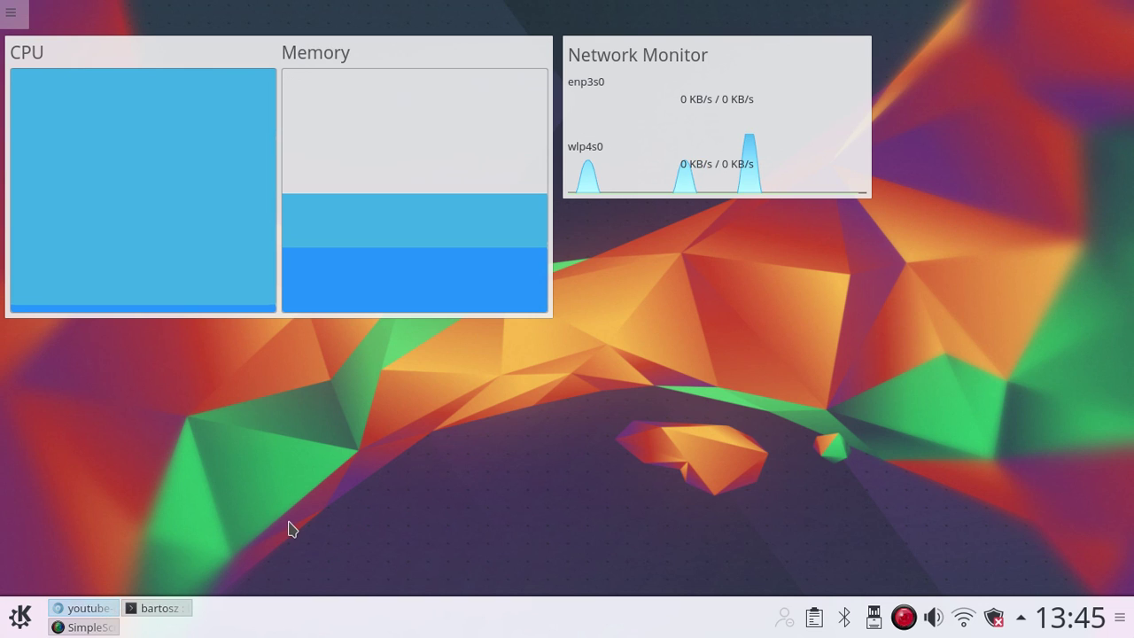
{"action": "key", "text": "alt+Tab"}
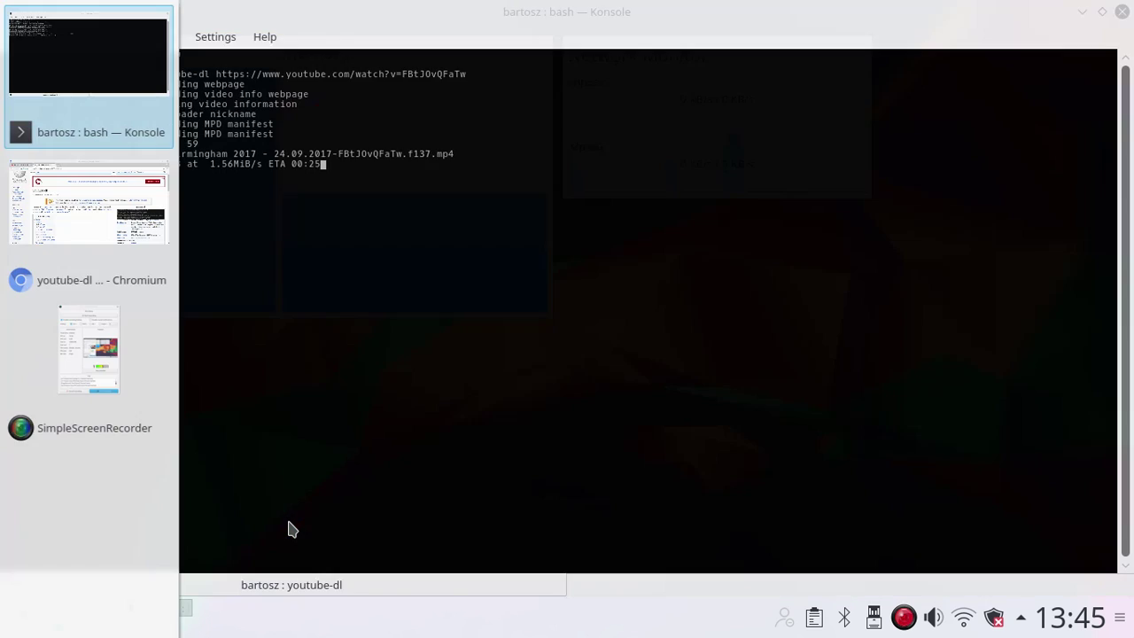
{"action": "key", "text": "alt+Tab"}
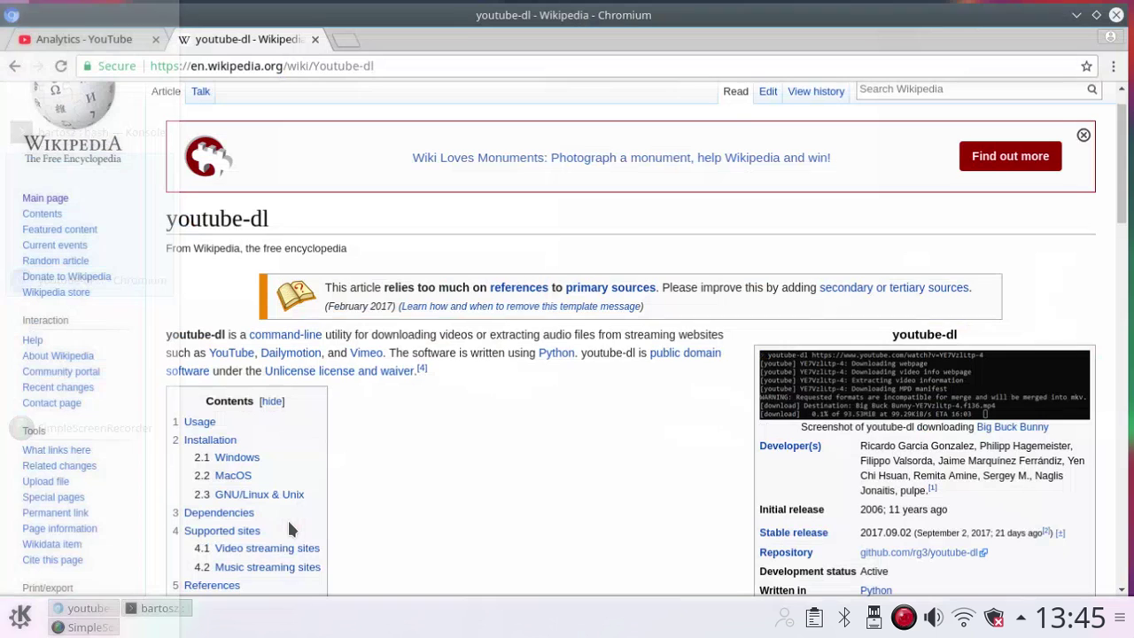
- Open YouTube in a new tab and copy the 'Top 5 Free Windows Apps' video link
{"action": "key", "text": "ctrl+t"}
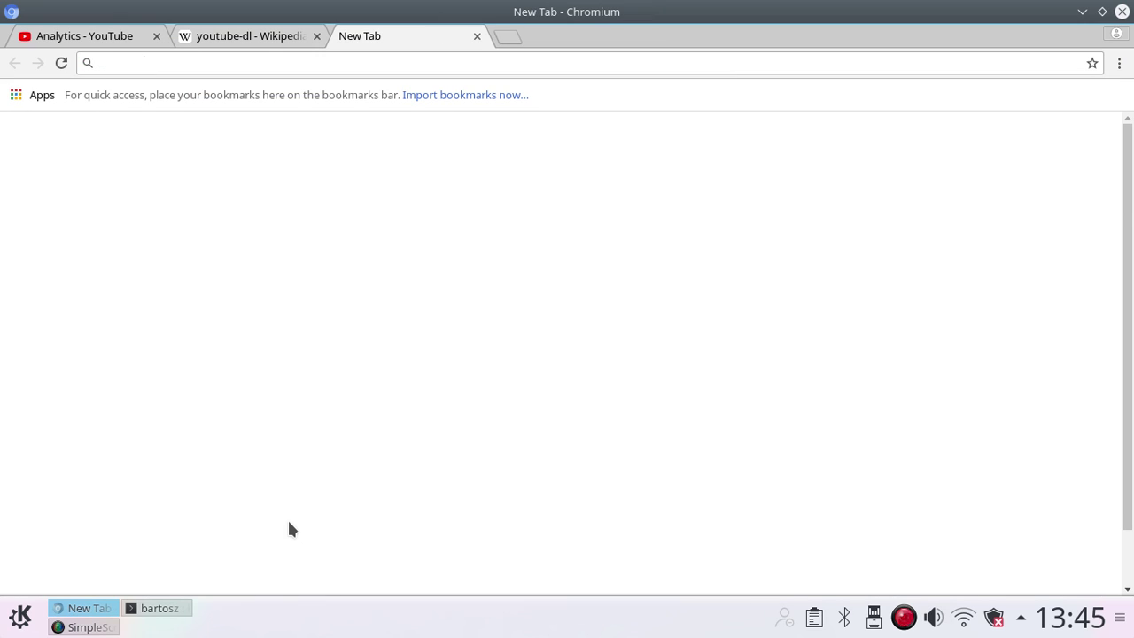
{"action": "type", "text": "youtube.com"}
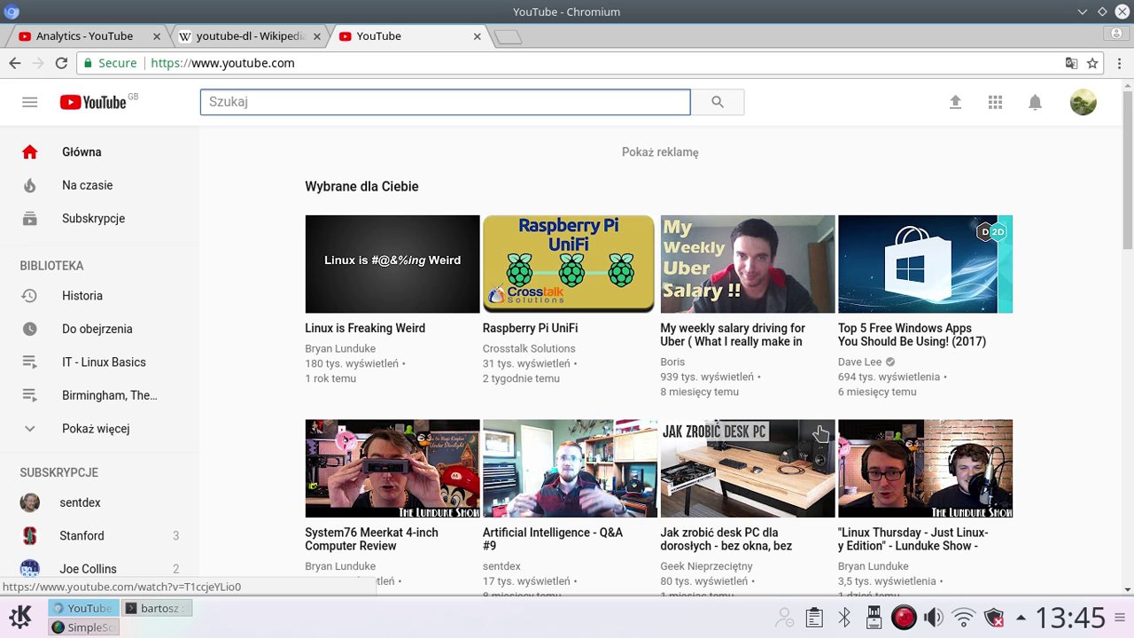
{"action": "right_click", "coordinate": [915, 335]}
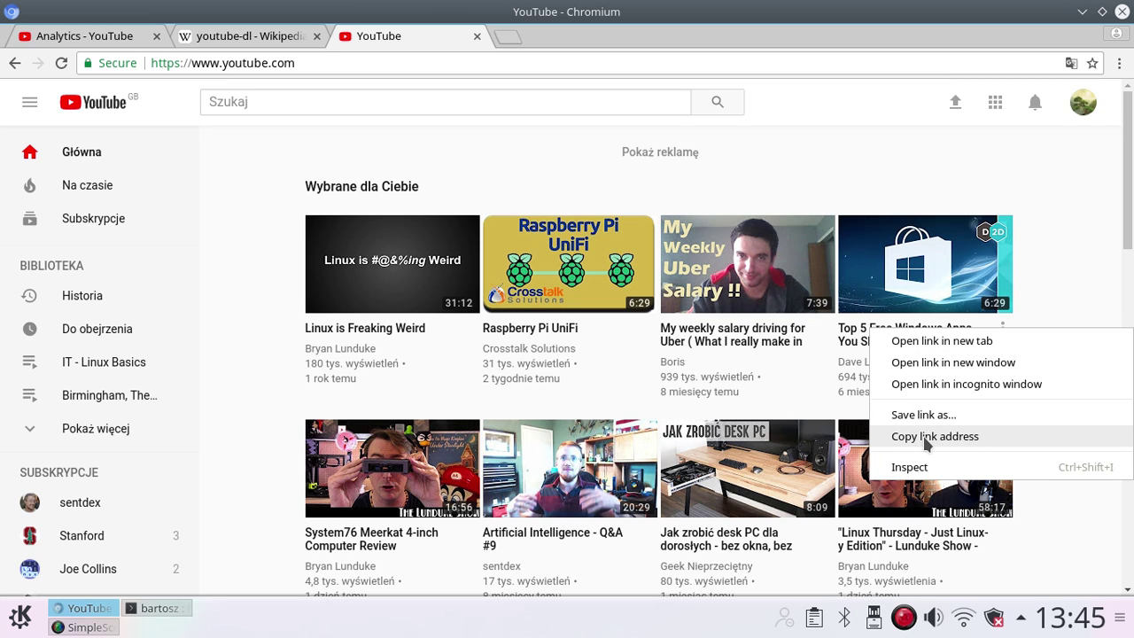
{"action": "left_click", "coordinate": [925, 439]}
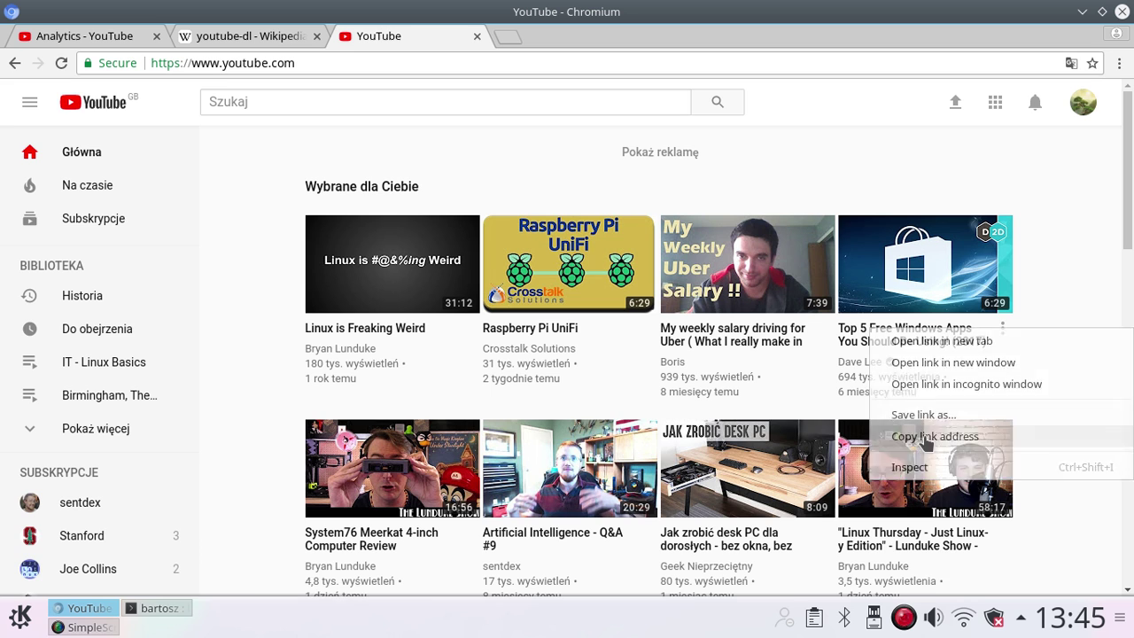
- Minimize Chromium, switch to Konsole and clear the terminal
{"action": "left_click", "coordinate": [1082, 11]}
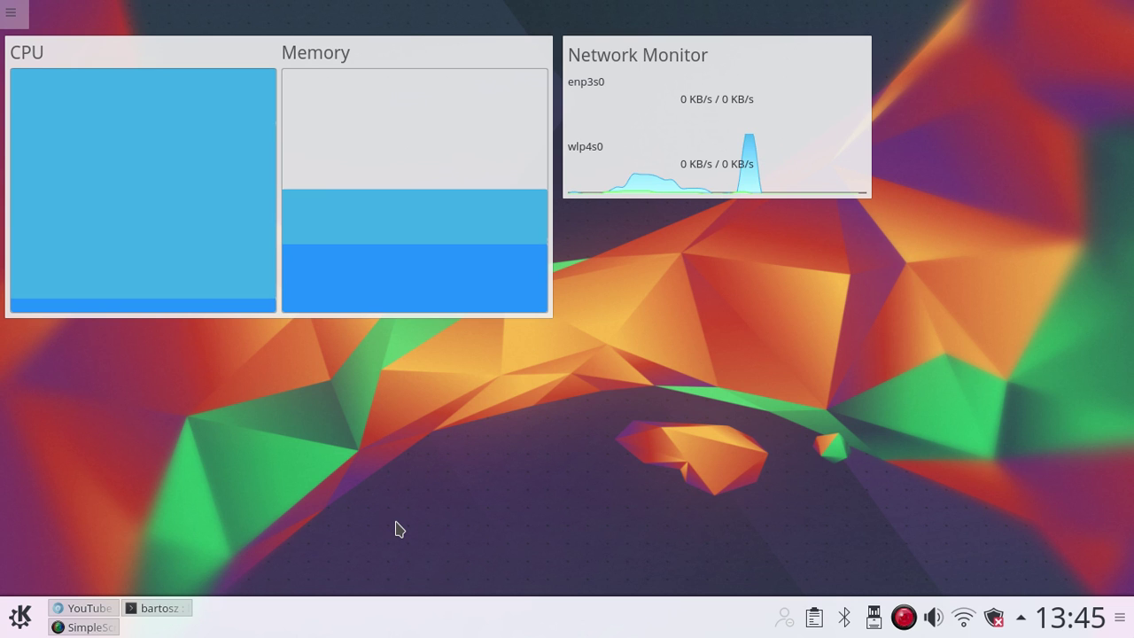
{"action": "key", "text": "alt+Tab"}
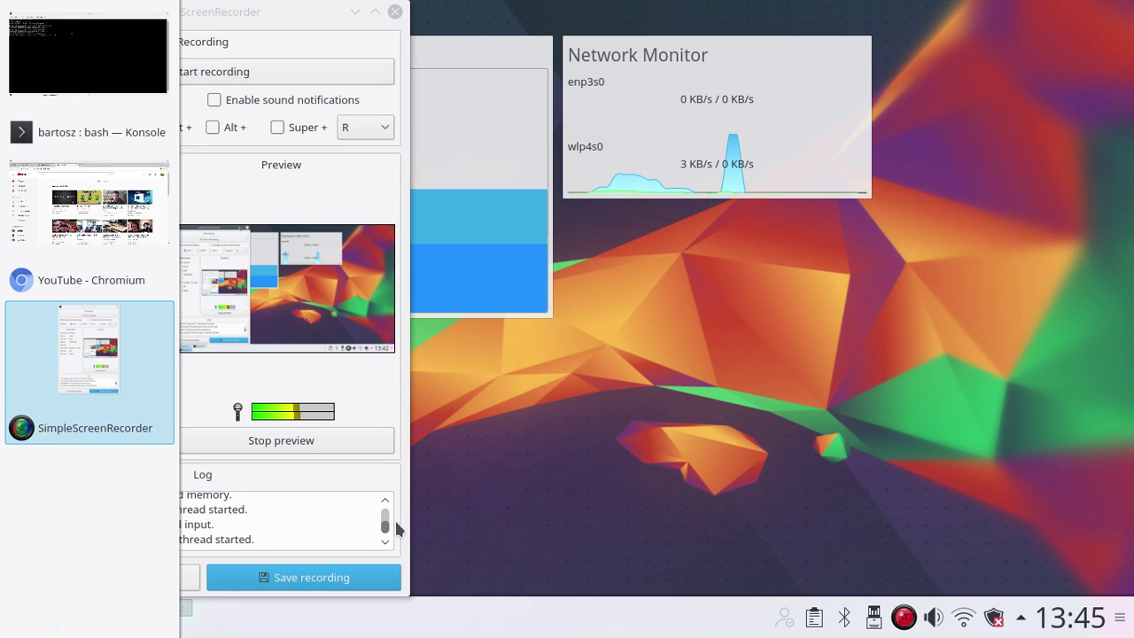
{"action": "key", "text": "alt+Tab"}
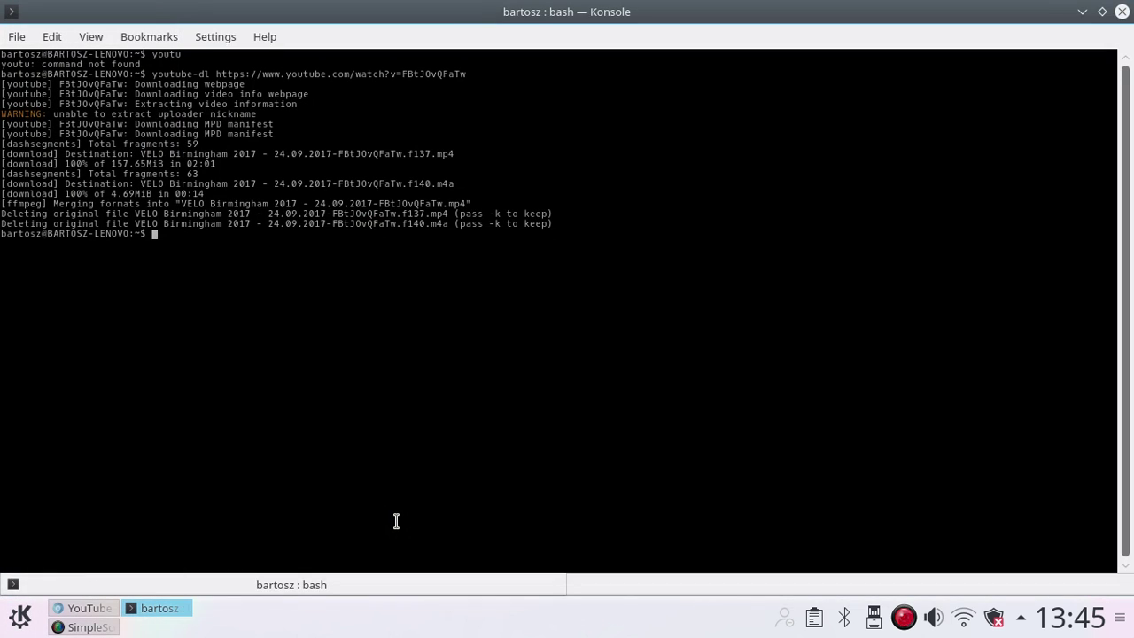
{"action": "type", "text": "clear"}
{"action": "key", "text": "Return"}
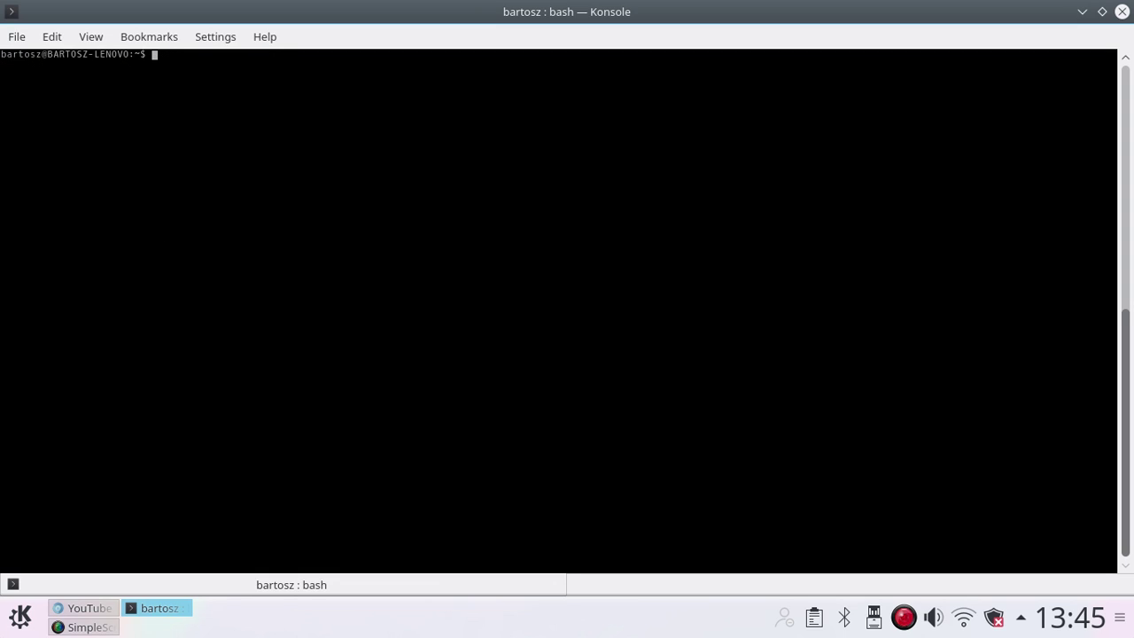
- Enter the youtube-dl command followed by the pasted video link
{"action": "type", "text": "youtu"}
{"action": "key", "text": "Tab"}
{"action": "right_click", "coordinate": [231, 55]}
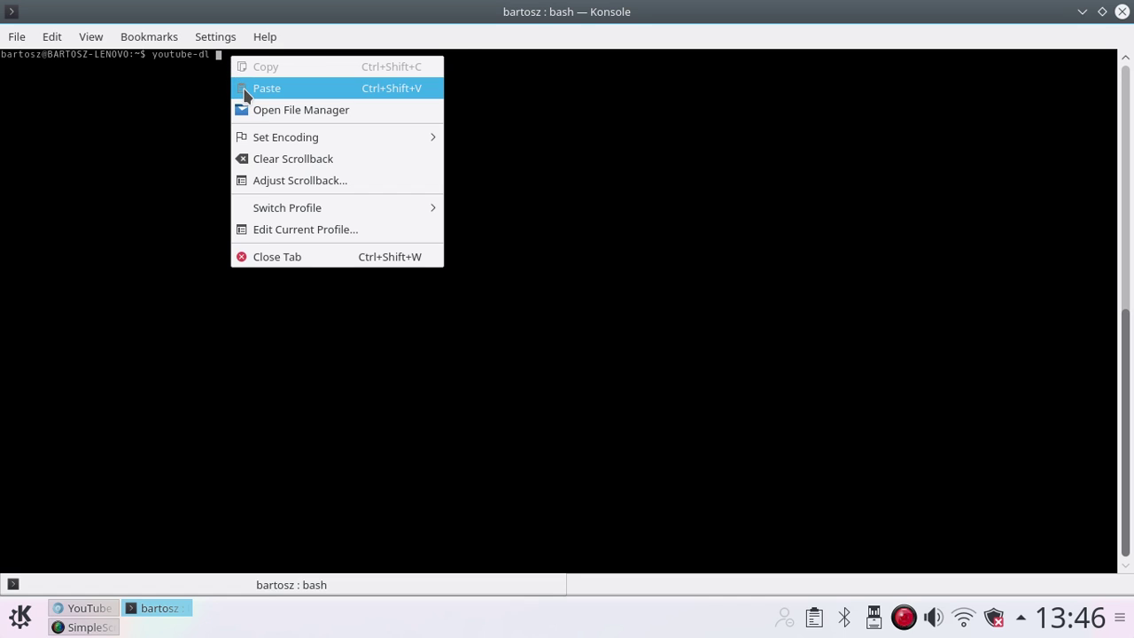
{"action": "left_click", "coordinate": [247, 88]}
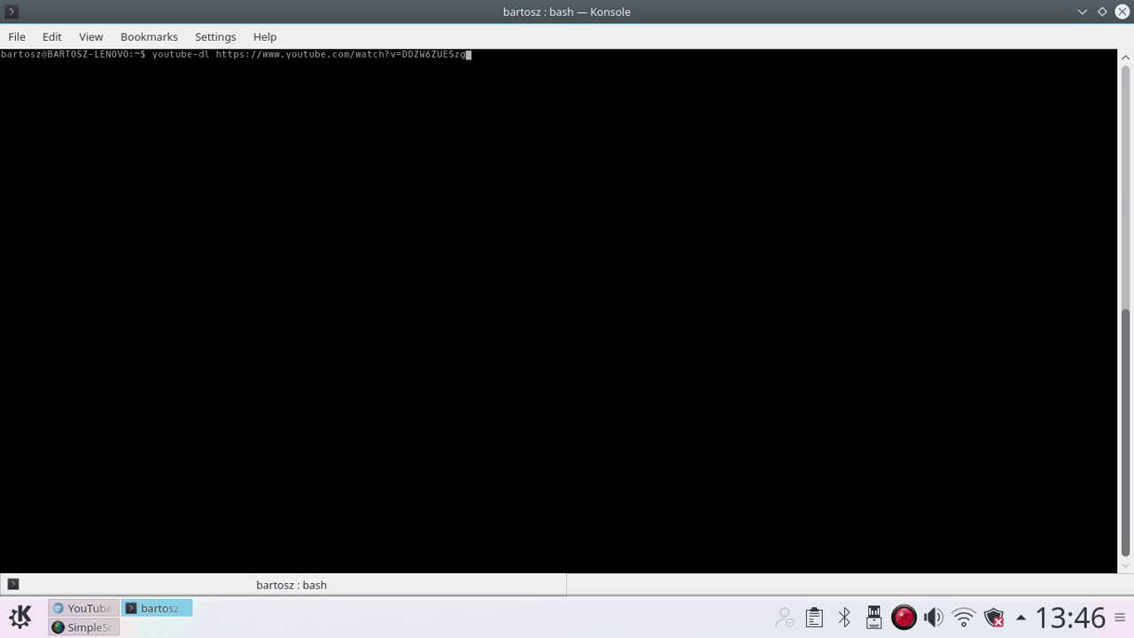
- Run the youtube-dl command to start downloading the video as a webm file
{"action": "key", "text": "Return"}
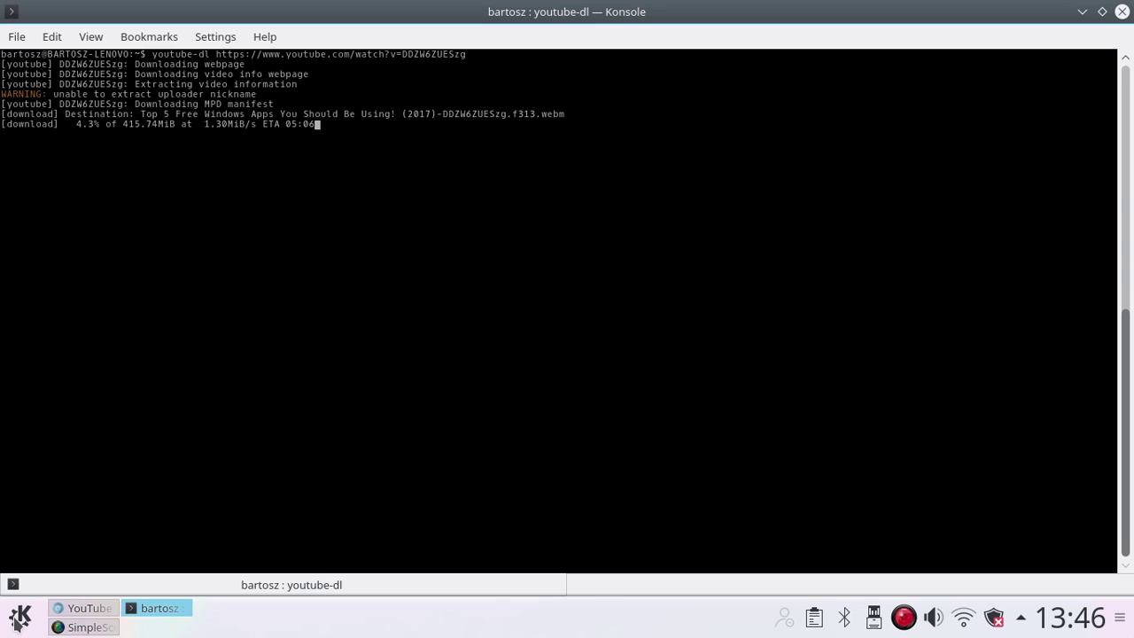
- Open File Manager and select the partially downloaded 'Top 5 Free Windows Apps' webm file
{"action": "left_click", "coordinate": [17, 619]}
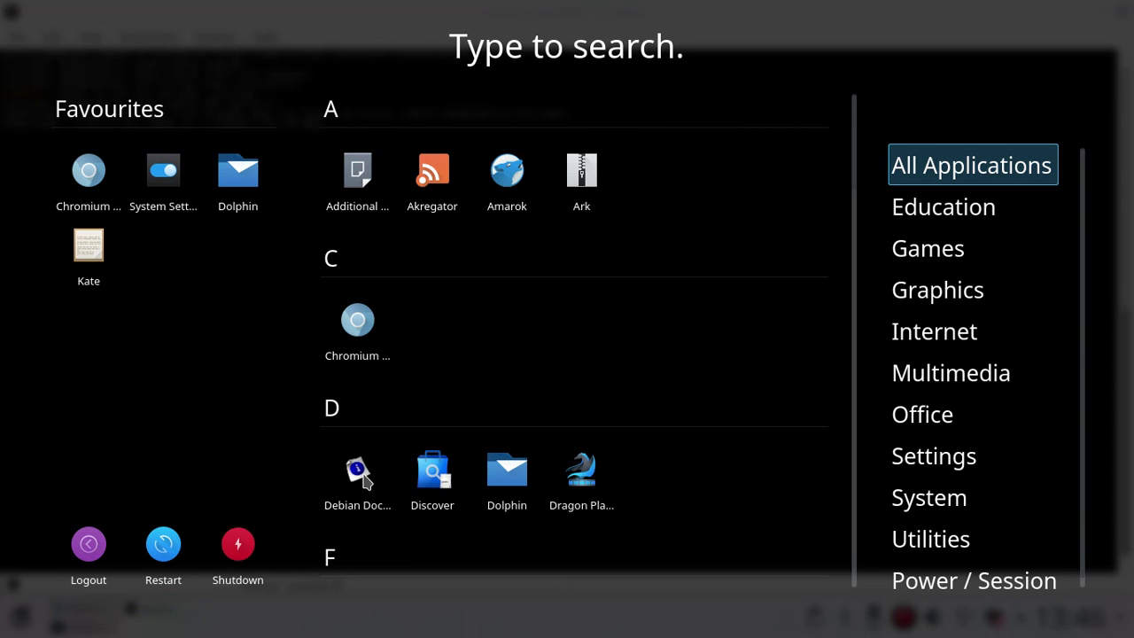
{"action": "scroll", "coordinate": [366, 475], "scroll_direction": "down", "scroll_amount": 1}
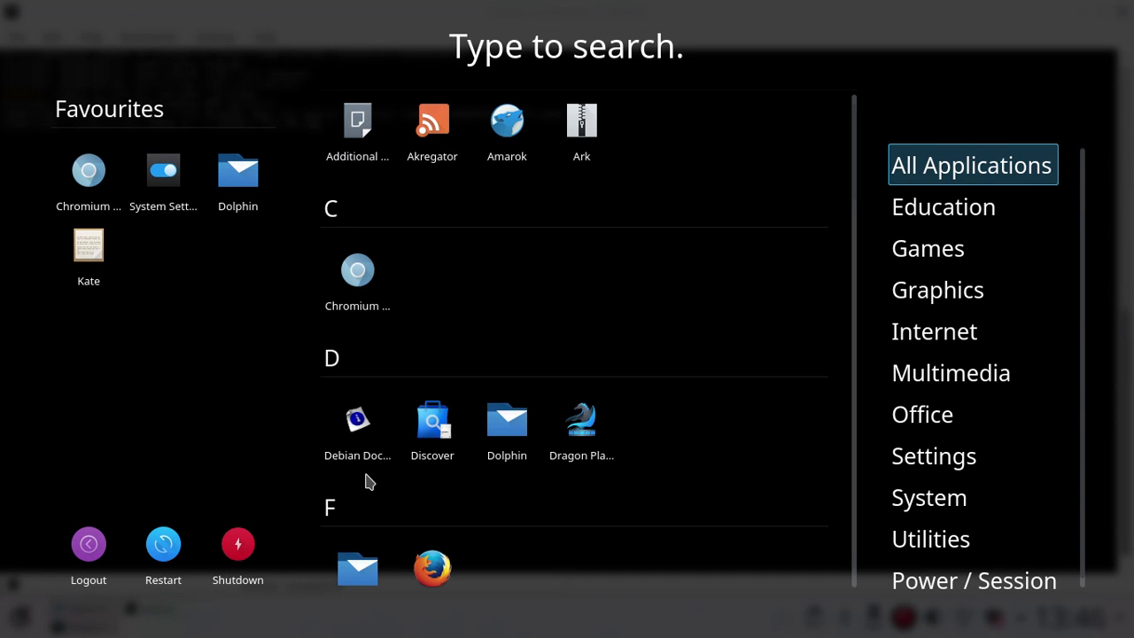
{"action": "scroll", "coordinate": [369, 482], "scroll_direction": "down", "scroll_amount": 2}
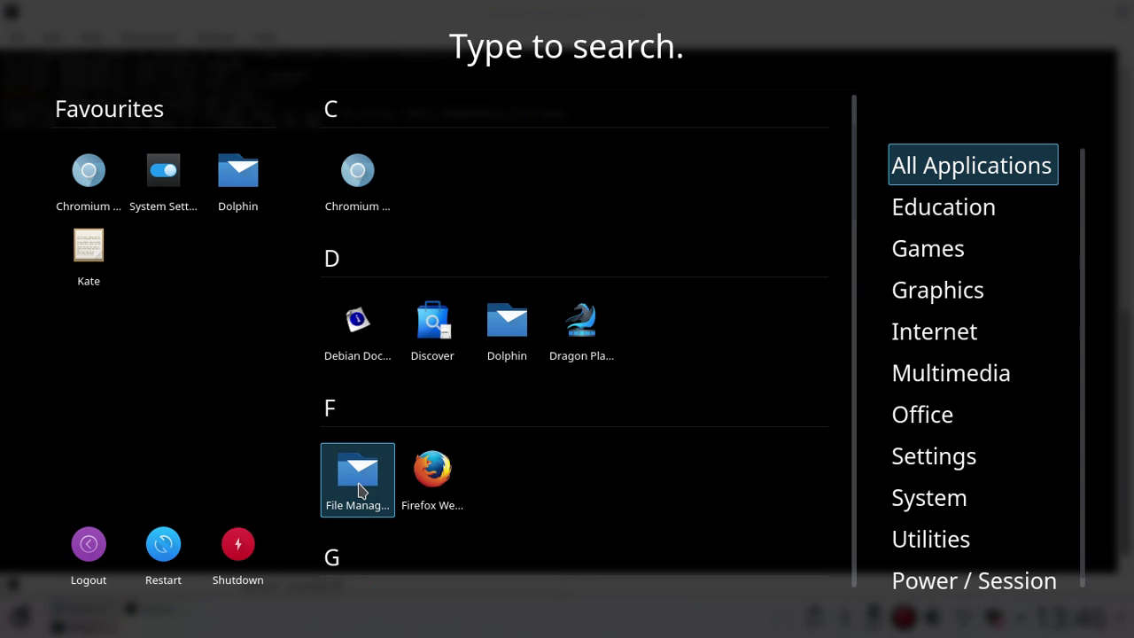
{"action": "left_click", "coordinate": [359, 487]}
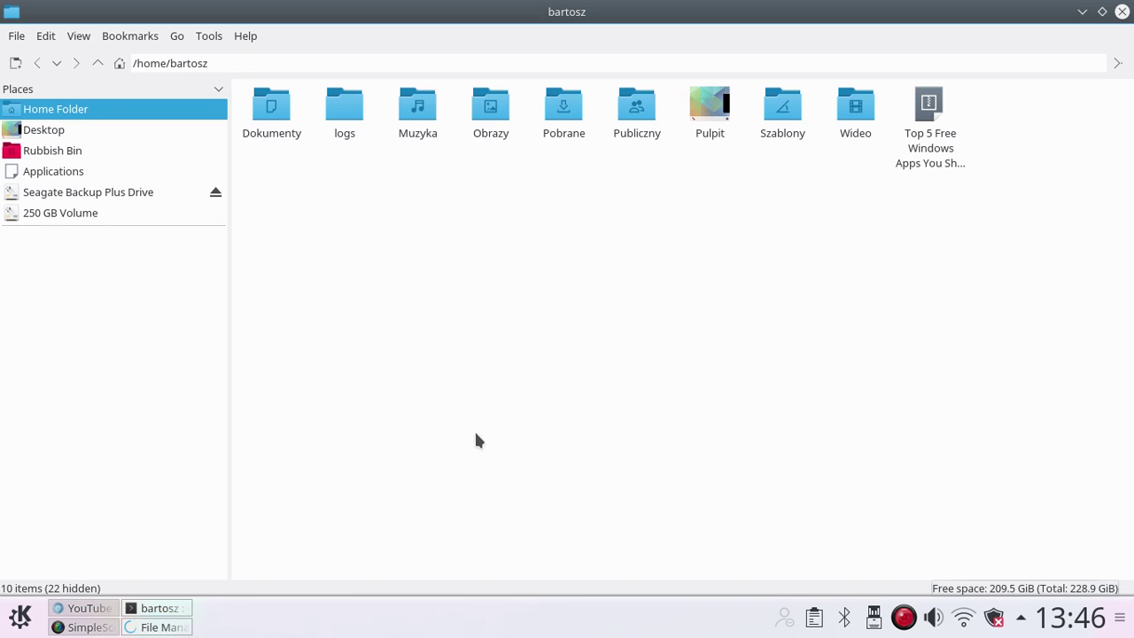
{"action": "left_click", "coordinate": [929, 140]}
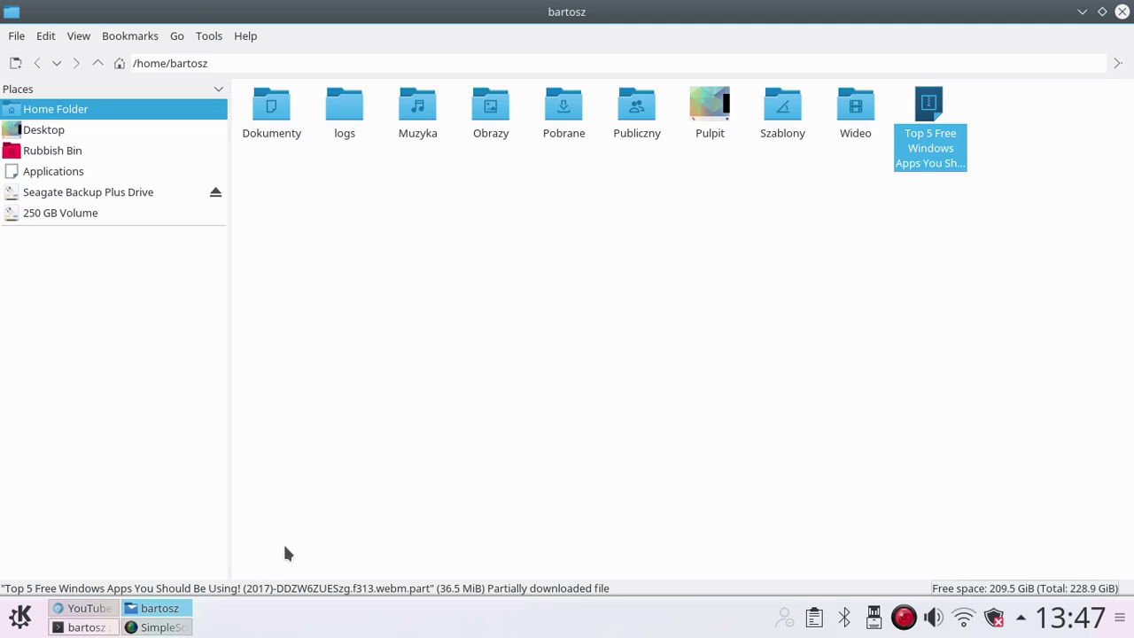
- Restore Chromium from the taskbar and show the youtube-dl Wikipedia tab
{"action": "left_click", "coordinate": [104, 611]}
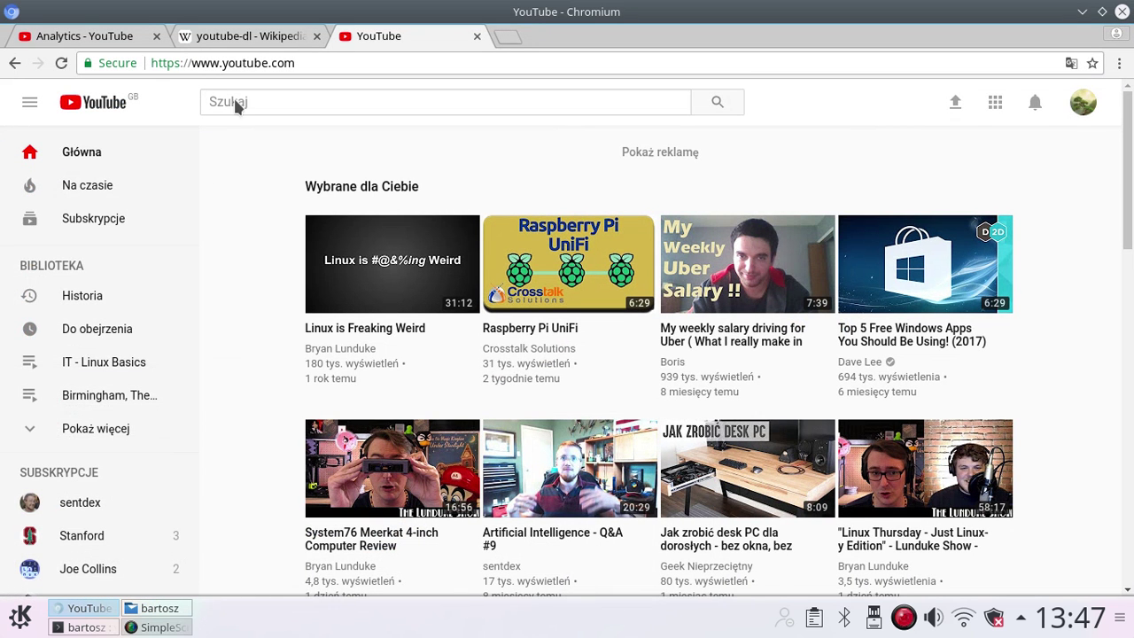
{"action": "left_click", "coordinate": [255, 37]}
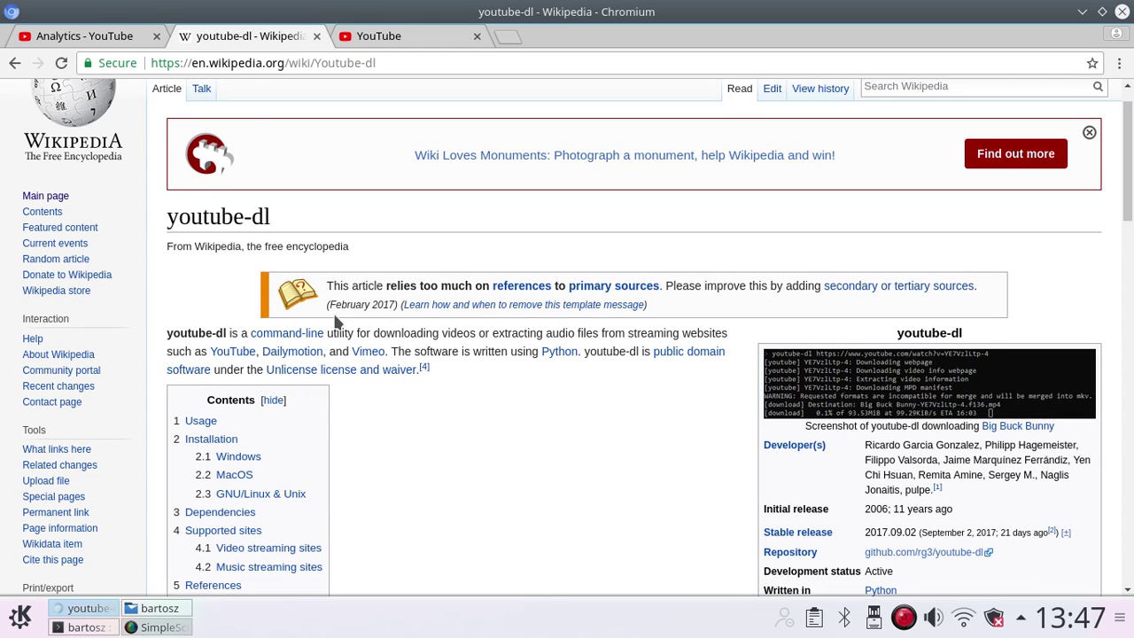